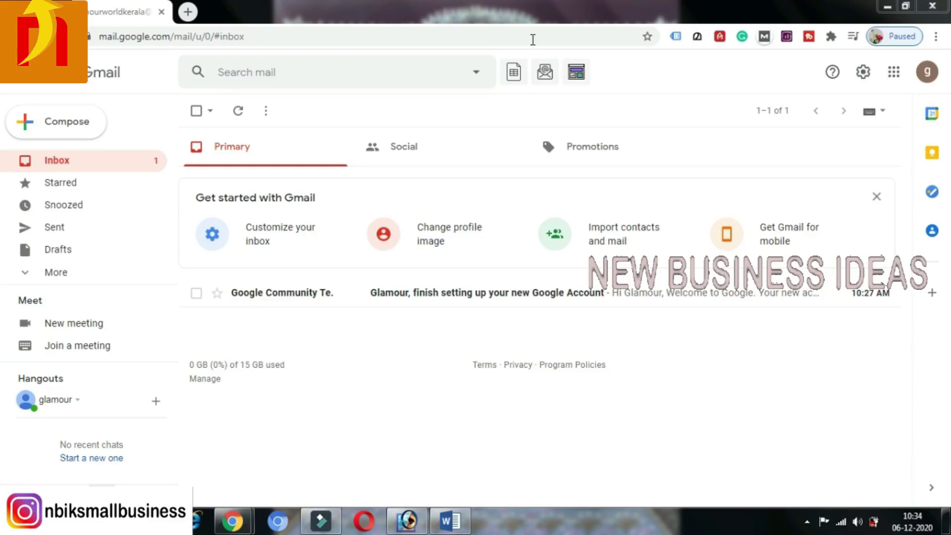
Open youtube.com in a new browser tab
click(188, 12)
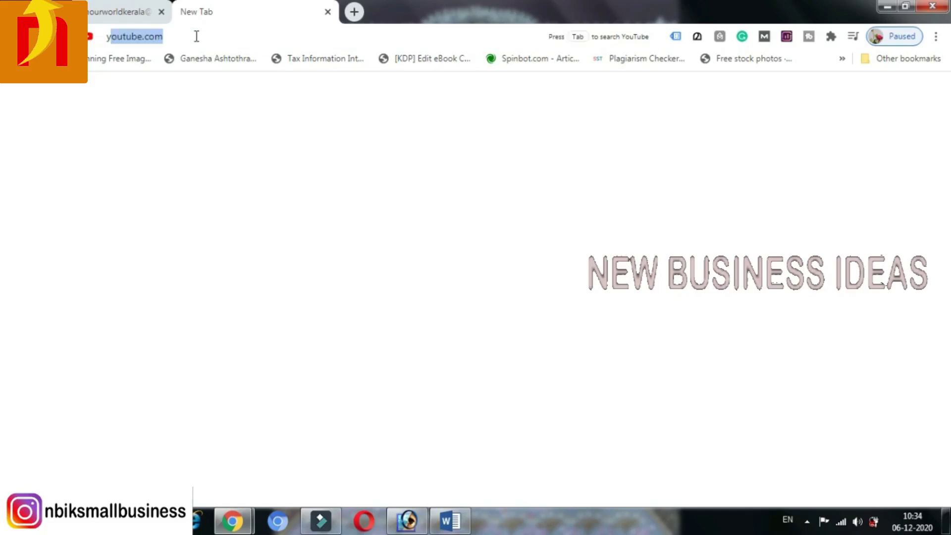
text(y)
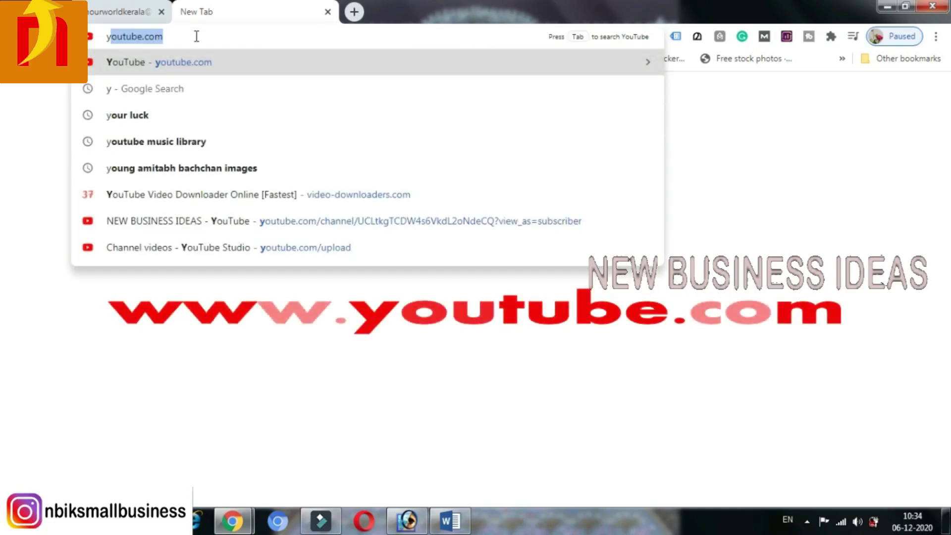
key(Return)
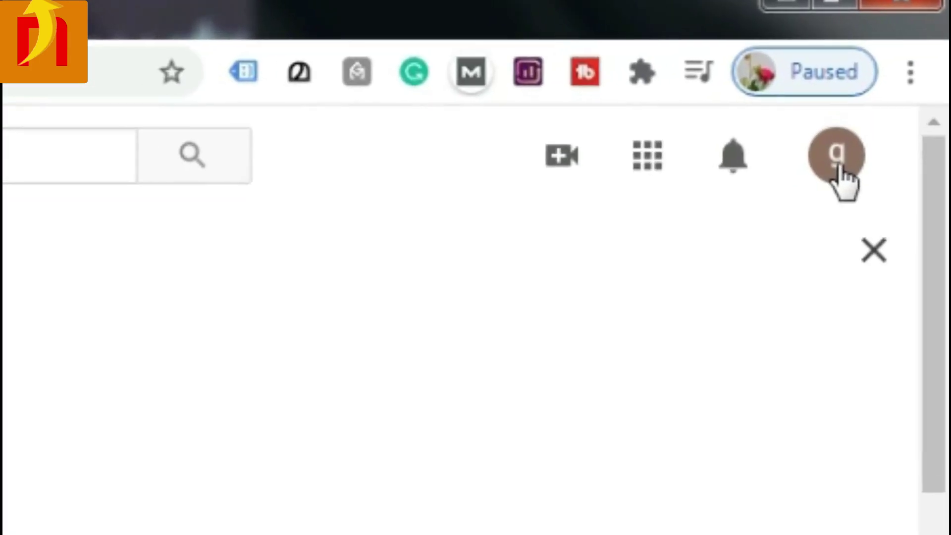
Start creating a channel from the YouTube account and choose the custom name option
click(848, 146)
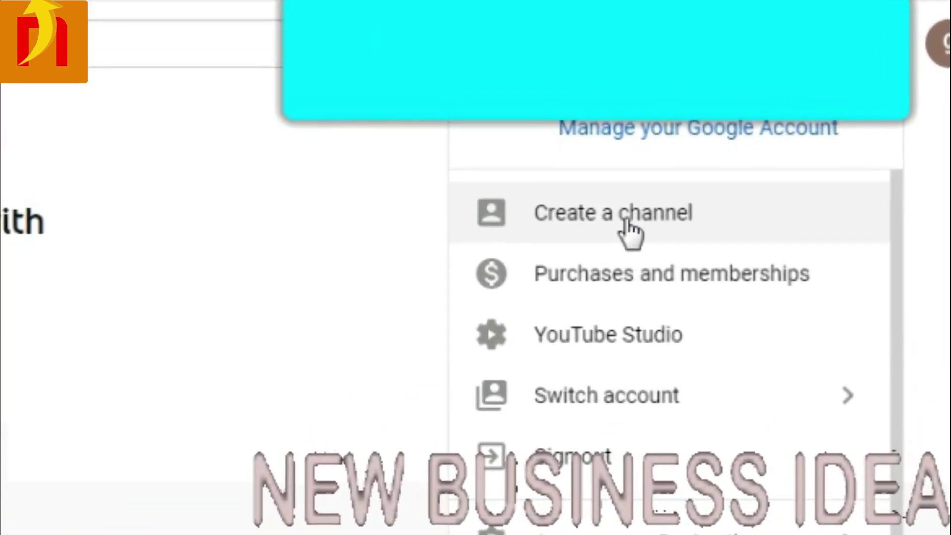
click(722, 168)
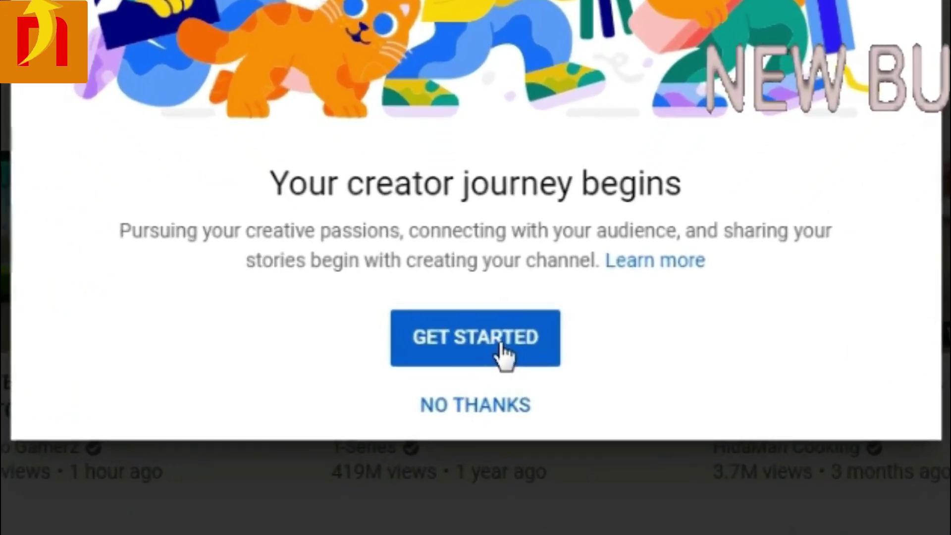
click(495, 386)
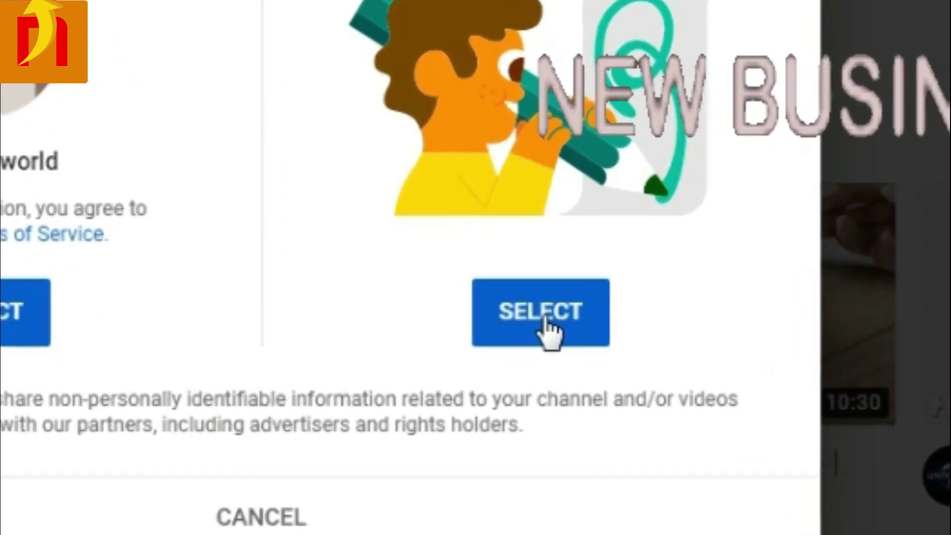
click(571, 343)
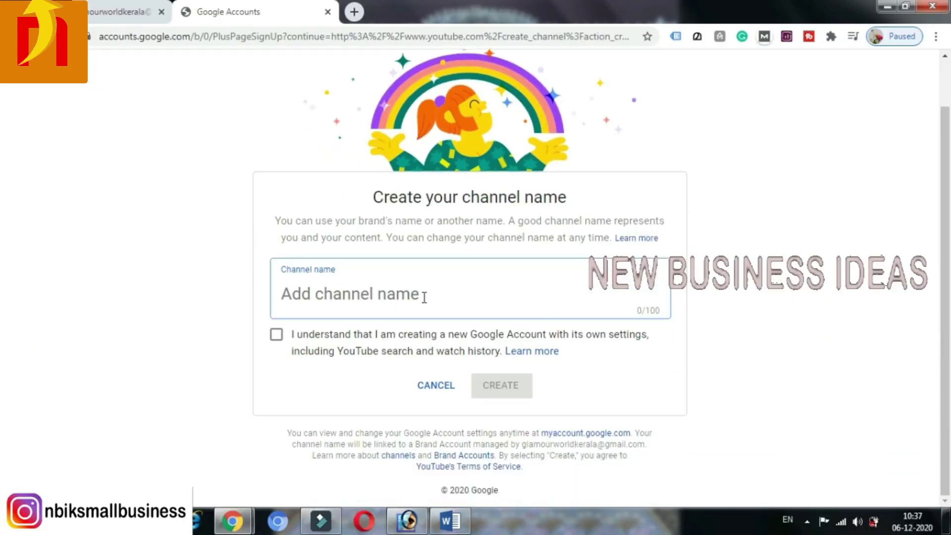
Name the channel GLAMOUR WORLD KERALA, accept the new Google Account acknowledgement and create the channel
click(424, 297)
text(GLAMOUR WORLD KERALA)
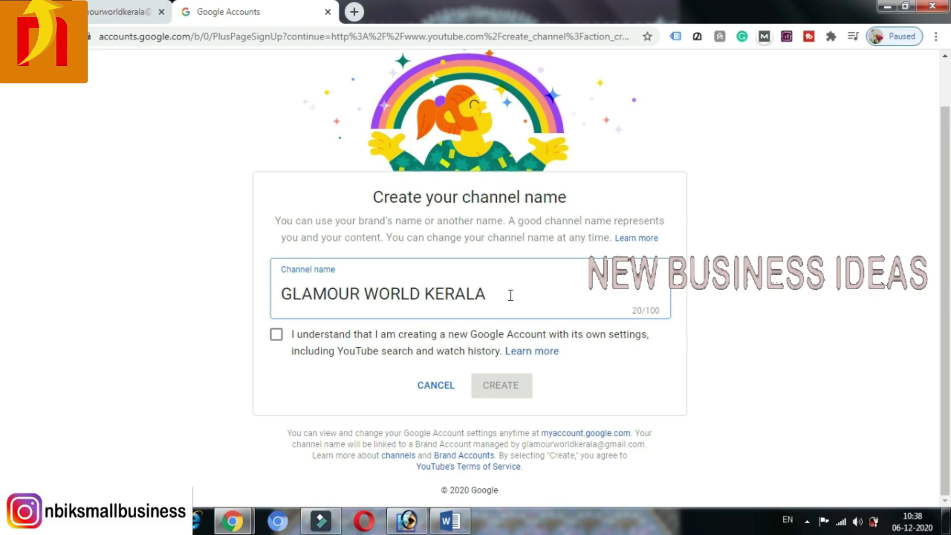
click(277, 334)
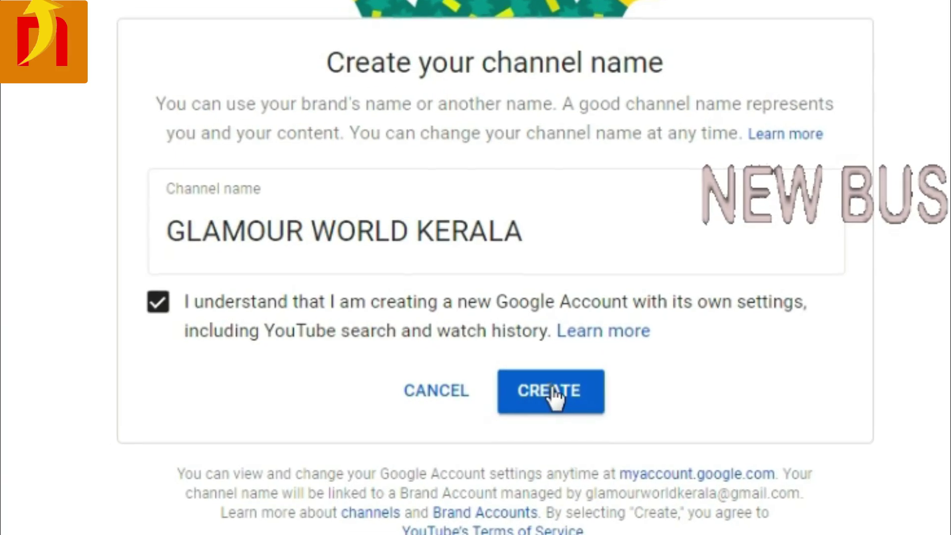
click(552, 393)
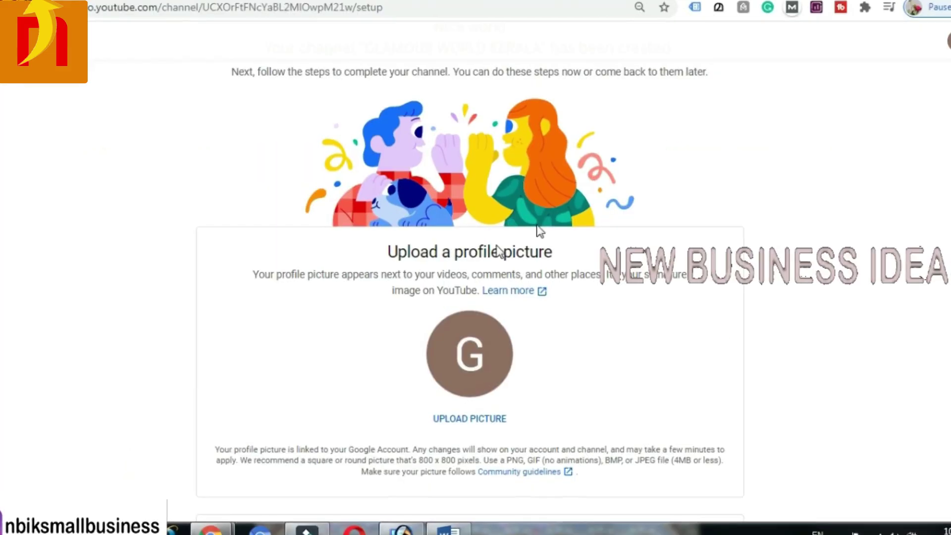
Examine the profile picture, channel description, custom link and social link options in the channel setup
scroll(468, 119, down, 5)
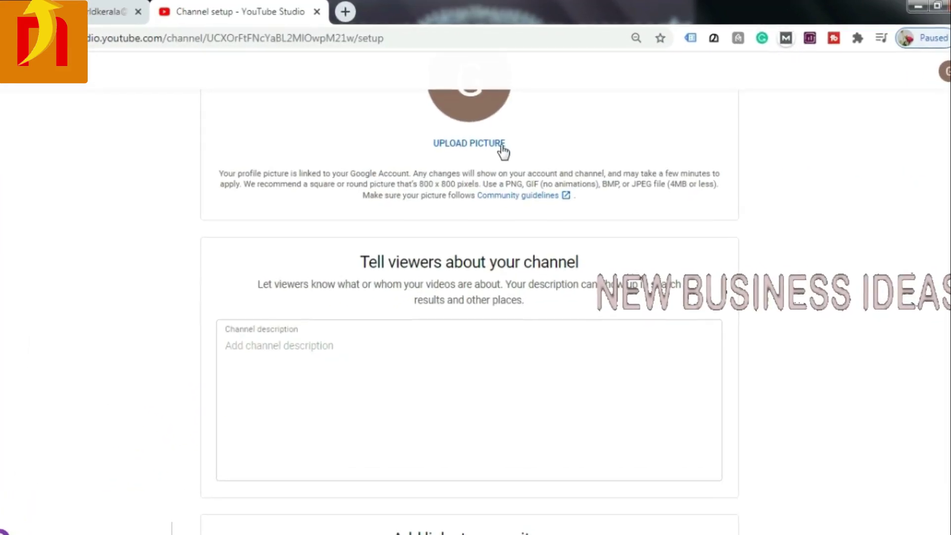
scroll(542, 170, up, 2)
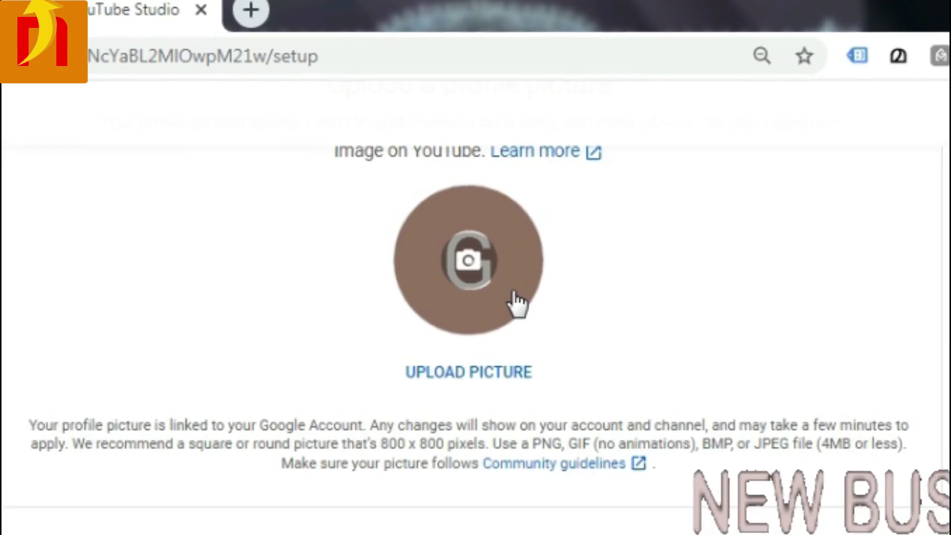
scroll(517, 431, down, 2)
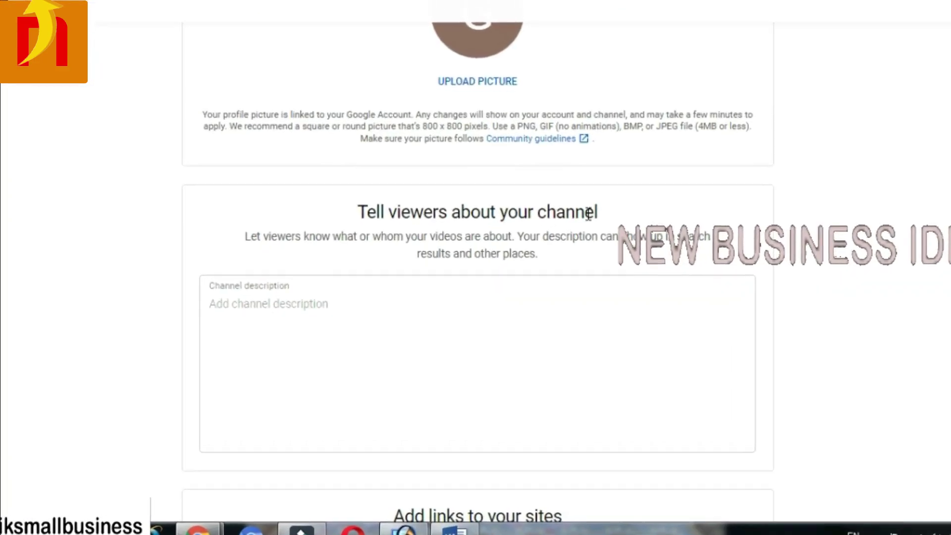
click(353, 307)
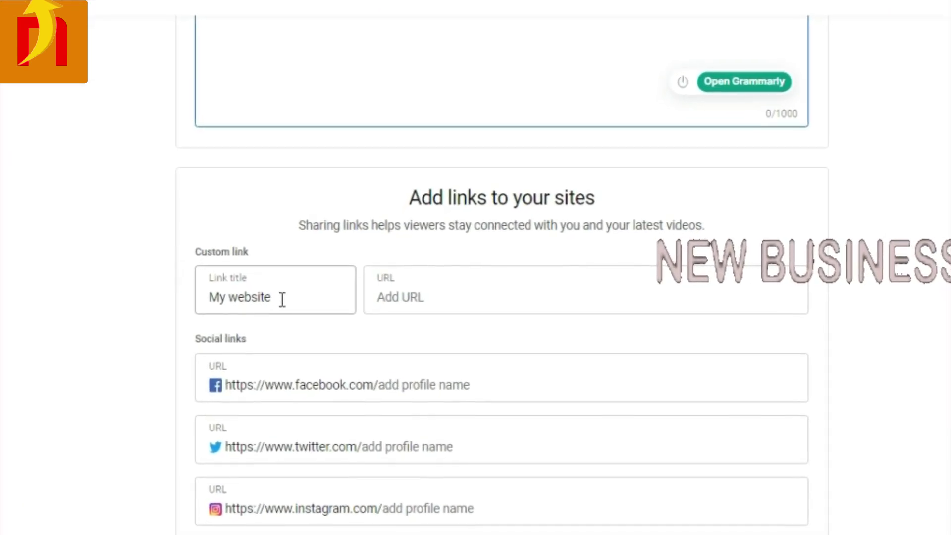
click(489, 293)
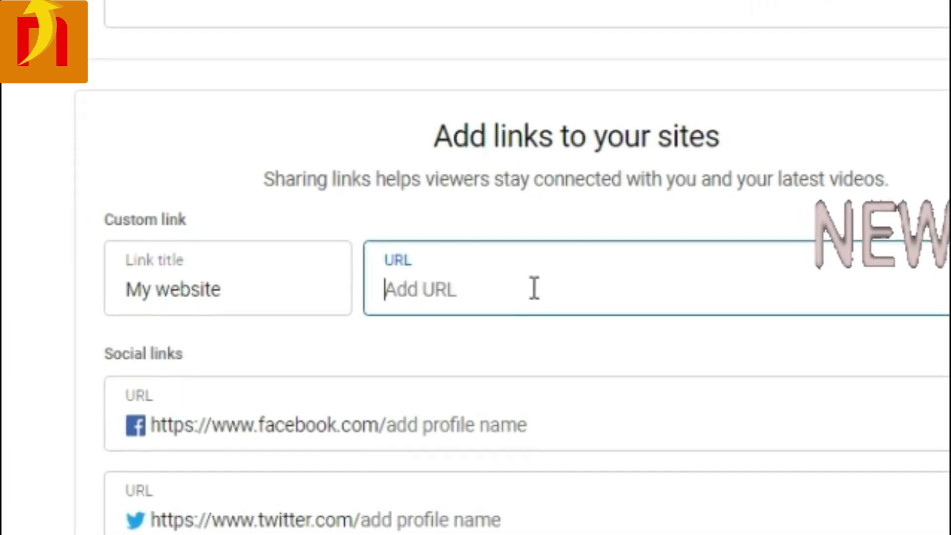
scroll(540, 333, down, 1)
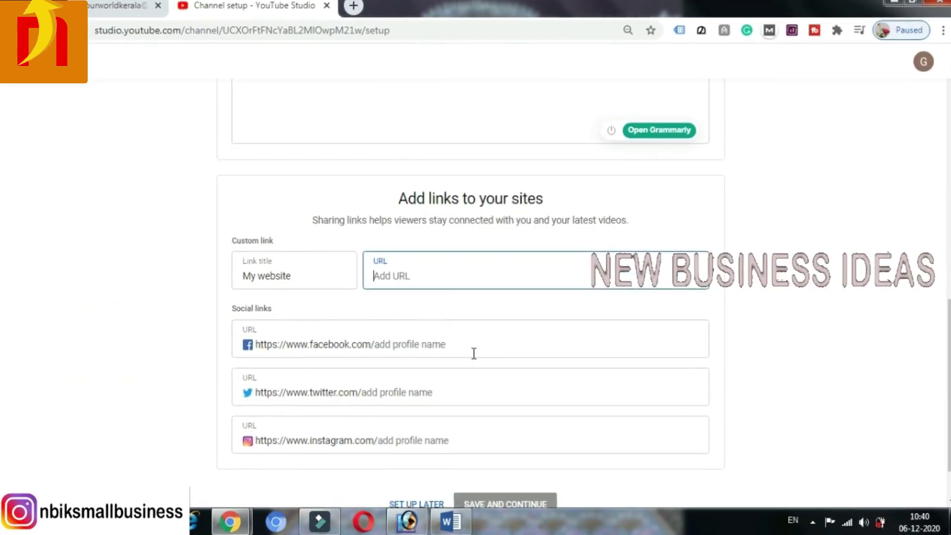
click(462, 287)
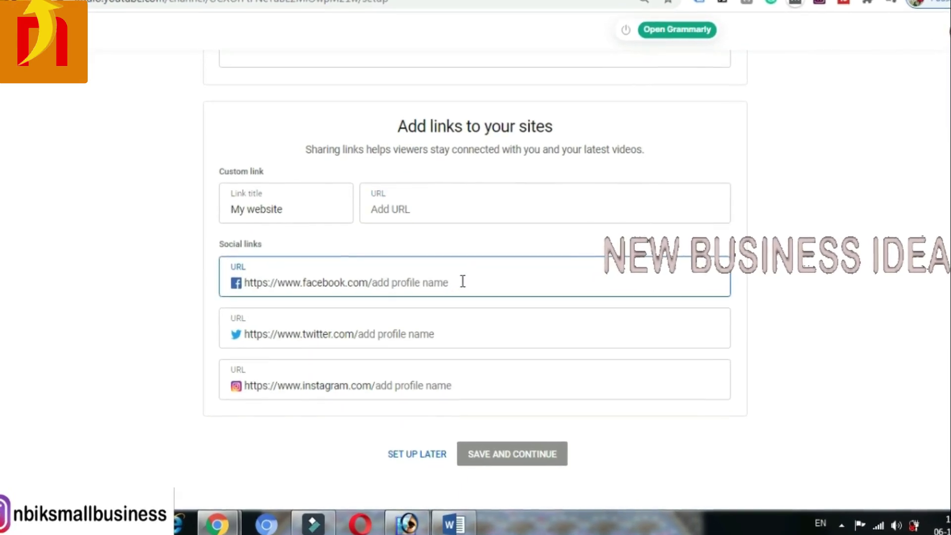
click(449, 332)
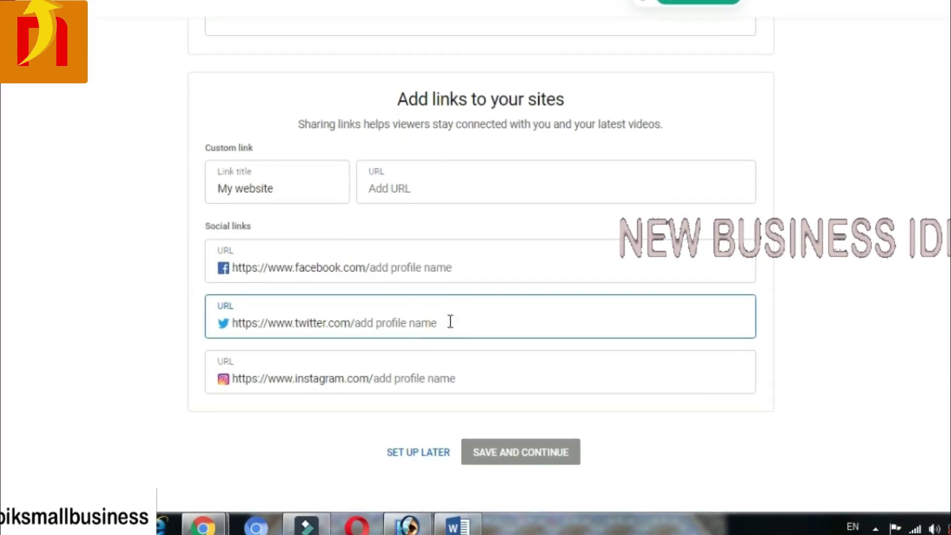
click(474, 378)
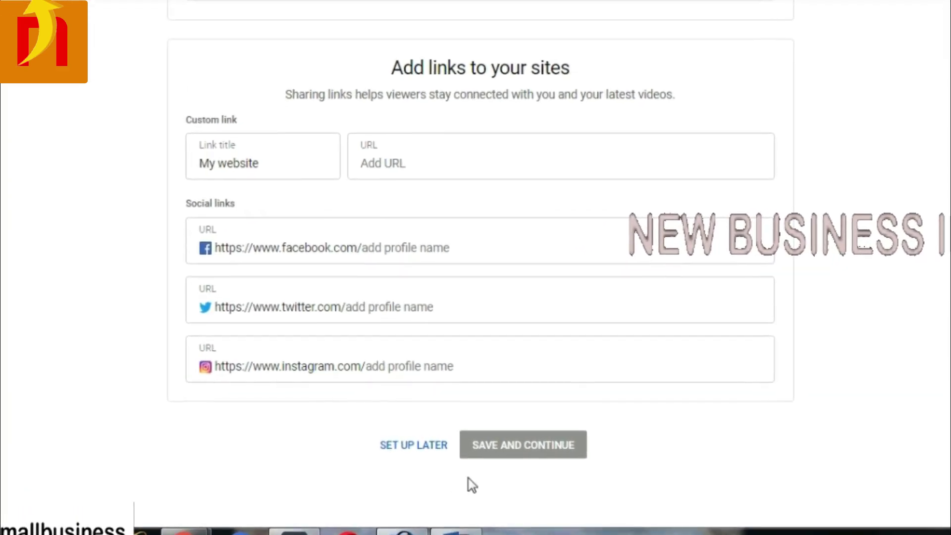
Postpone the remaining channel setup and open the channel's customization page in YouTube Studio, getting past the introductory notices
click(419, 446)
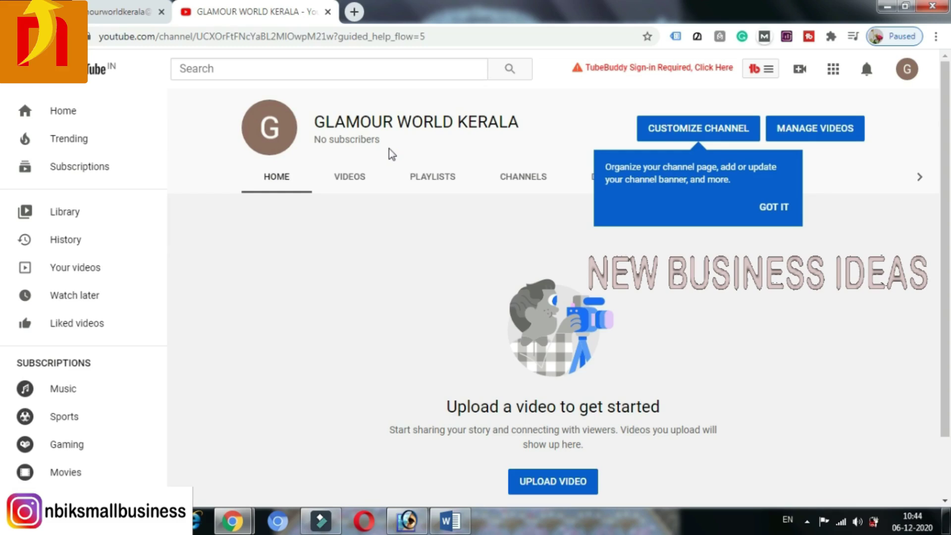
click(784, 218)
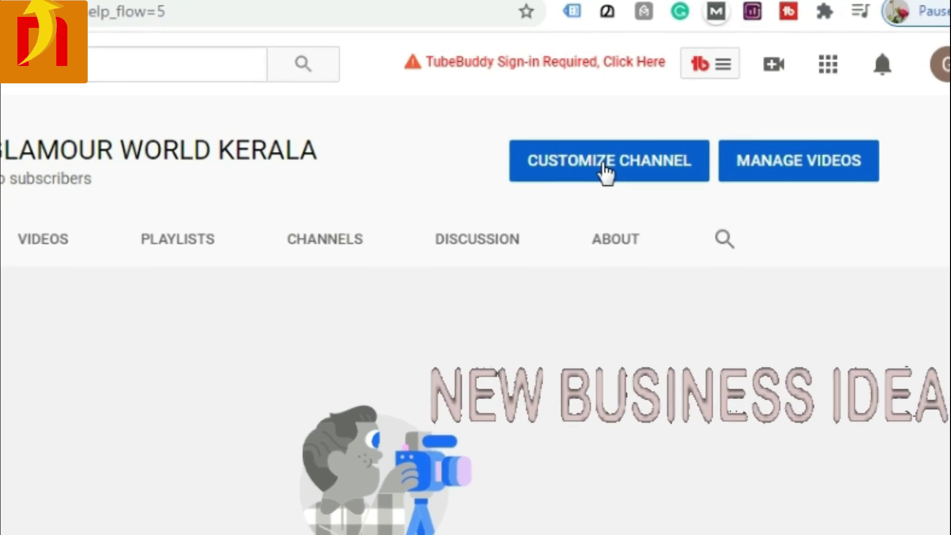
click(534, 193)
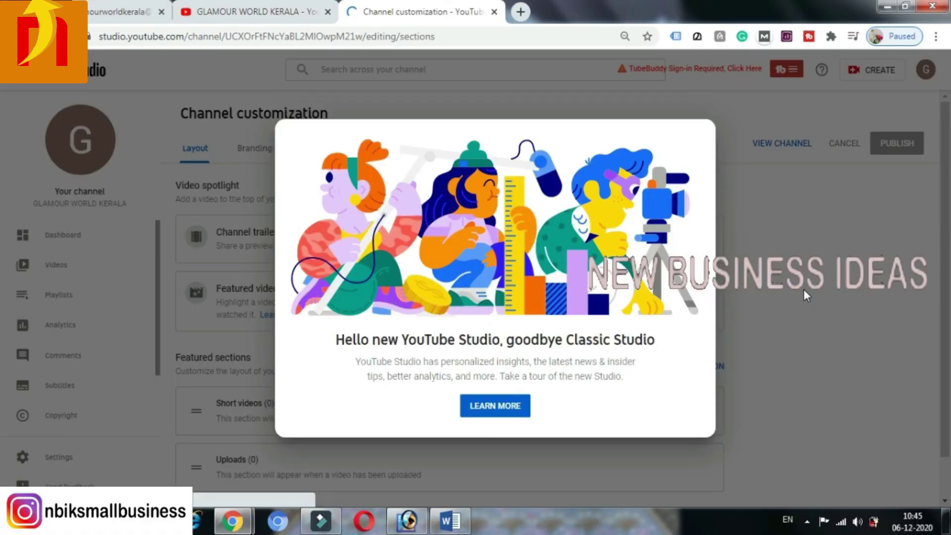
click(493, 406)
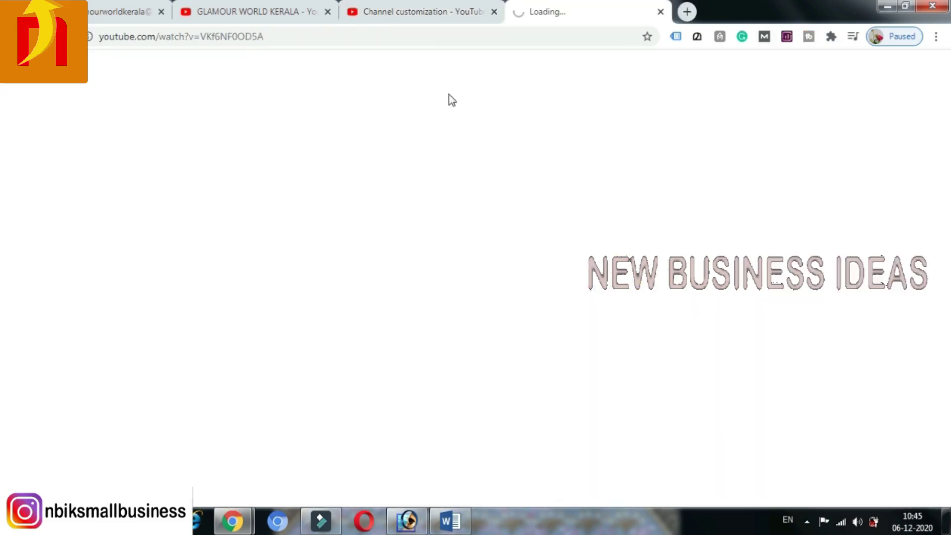
click(424, 12)
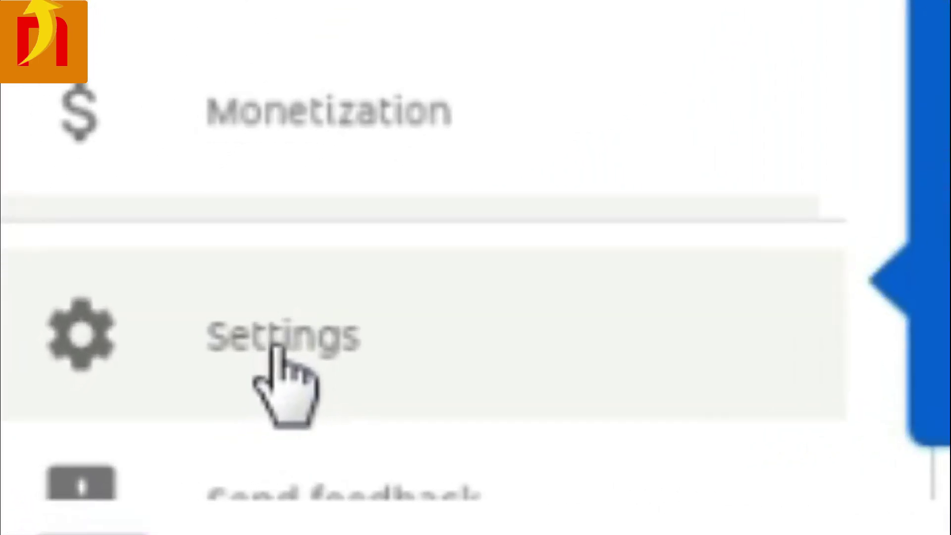
Set the channel's country of residence to India in the Studio settings and save, leaving the keywords empty
click(148, 415)
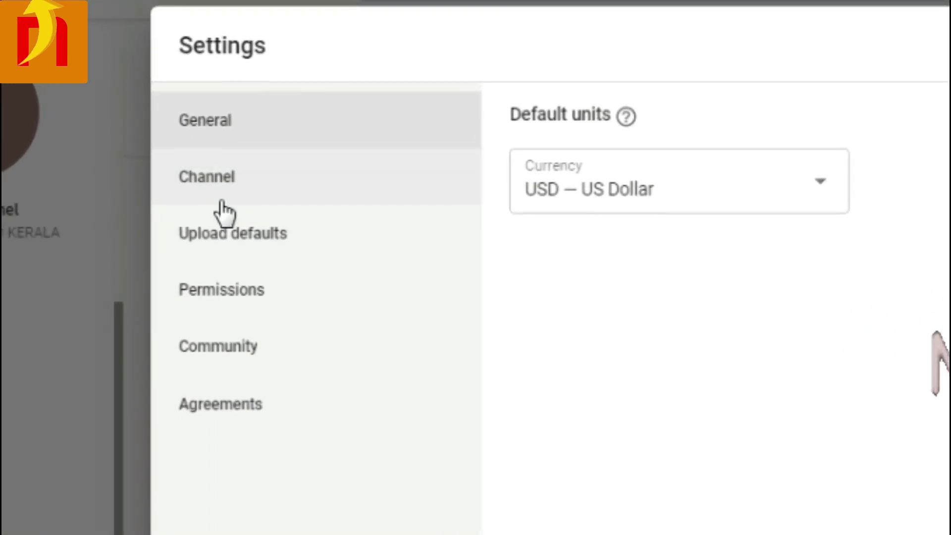
click(234, 191)
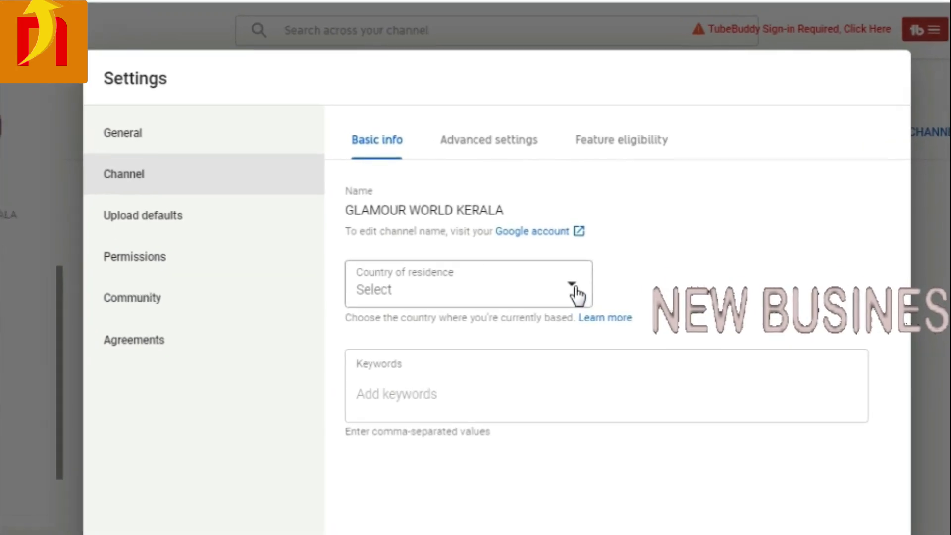
click(549, 266)
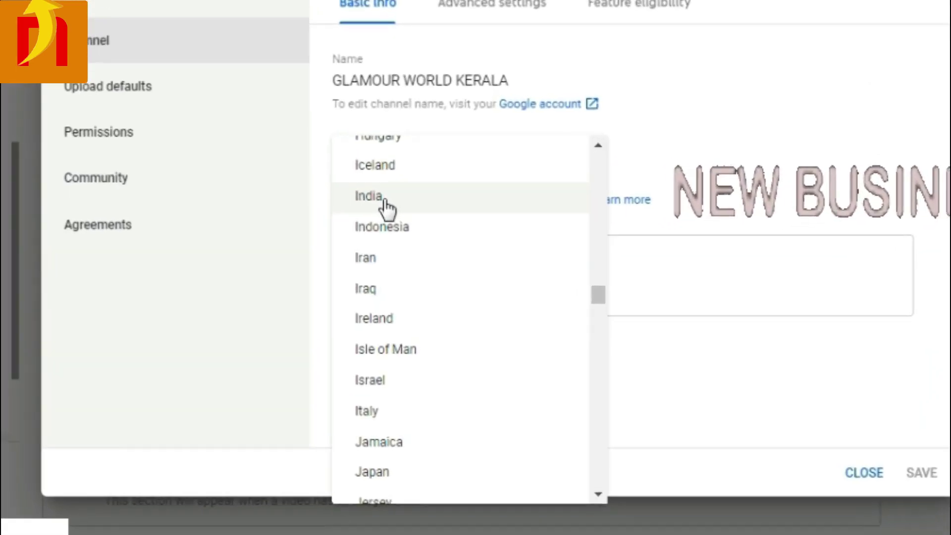
click(395, 250)
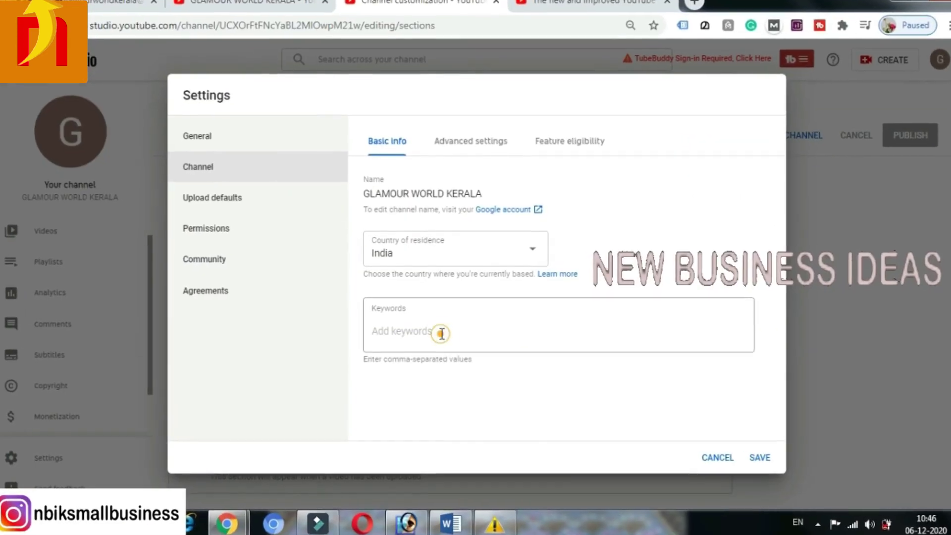
click(516, 456)
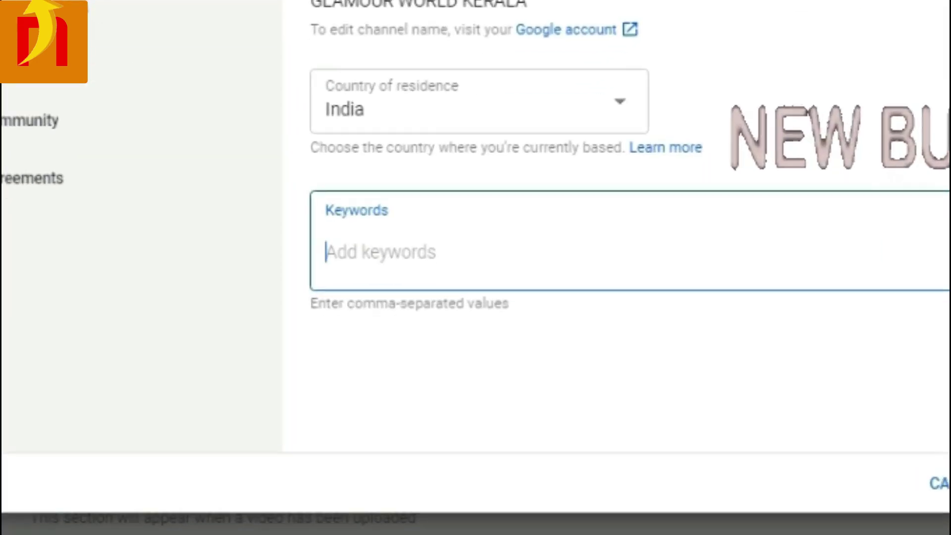
click(785, 461)
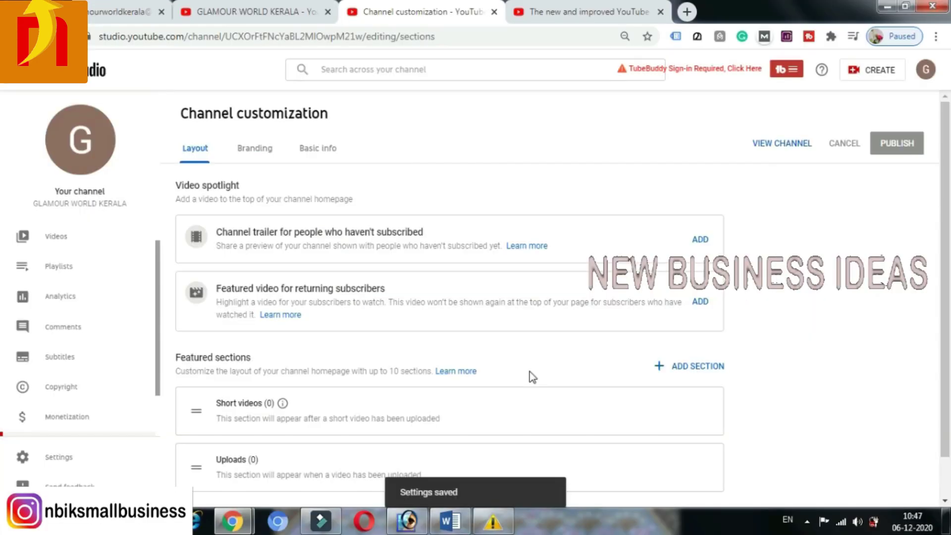
Start phone number verification from the channel's feature eligibility settings, under the features that require phone verification
click(58, 459)
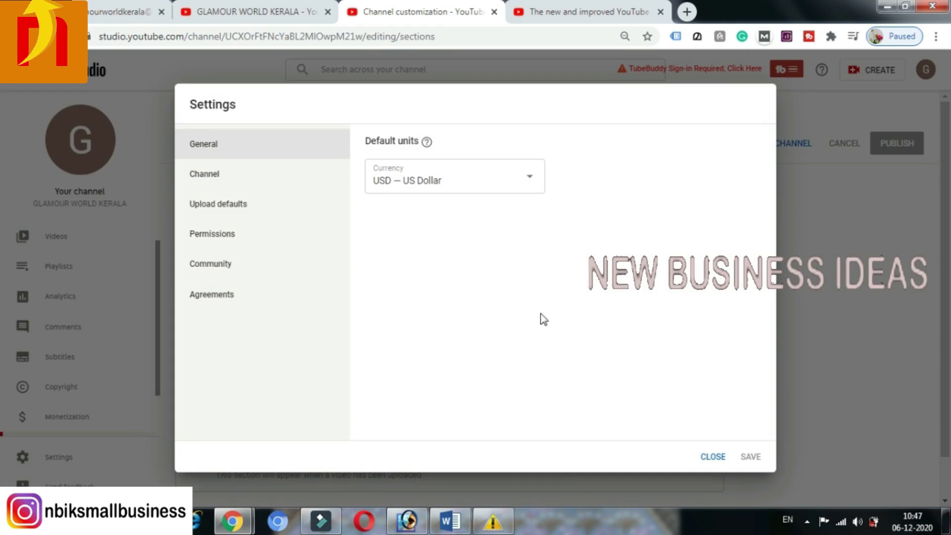
click(199, 181)
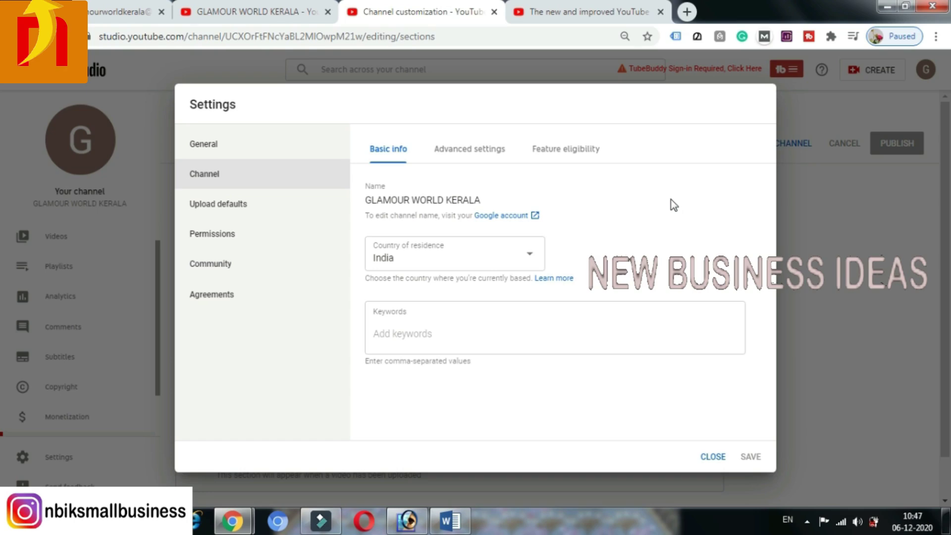
click(565, 151)
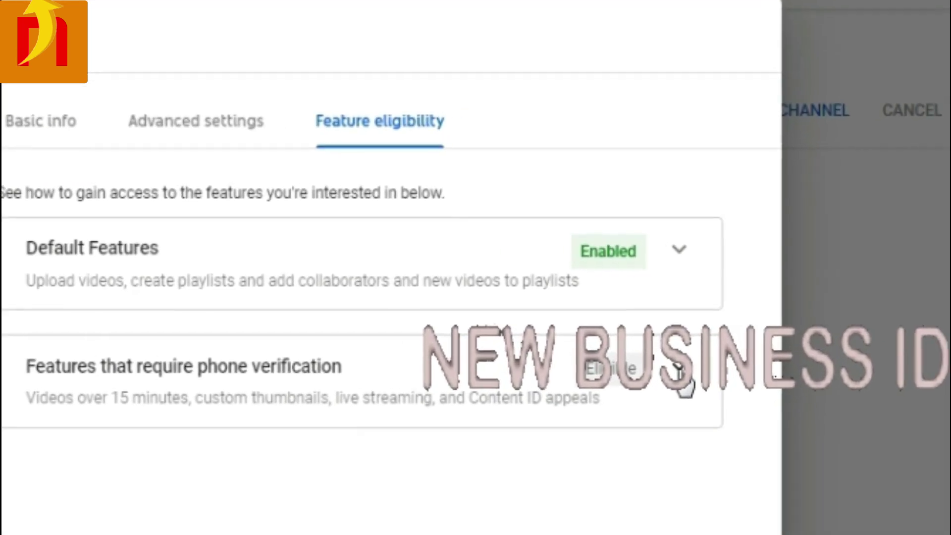
click(653, 429)
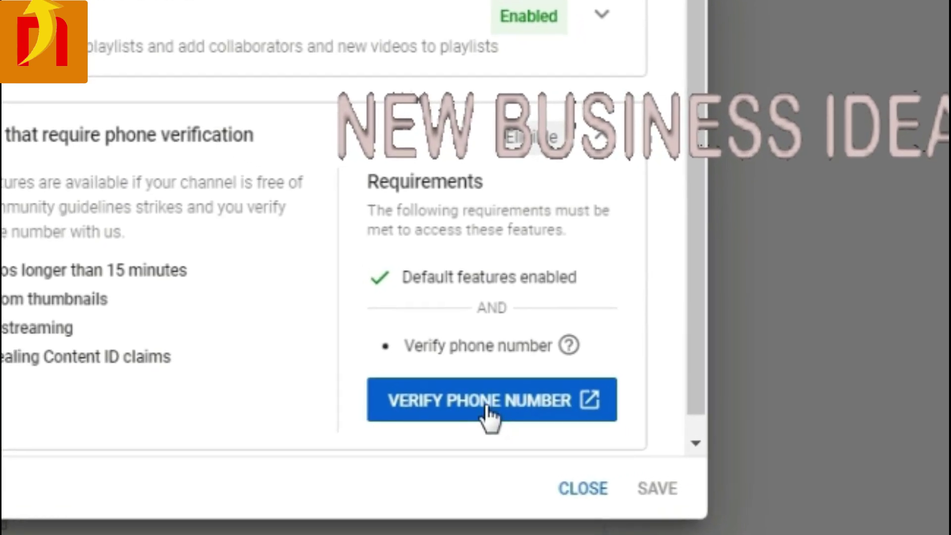
click(502, 411)
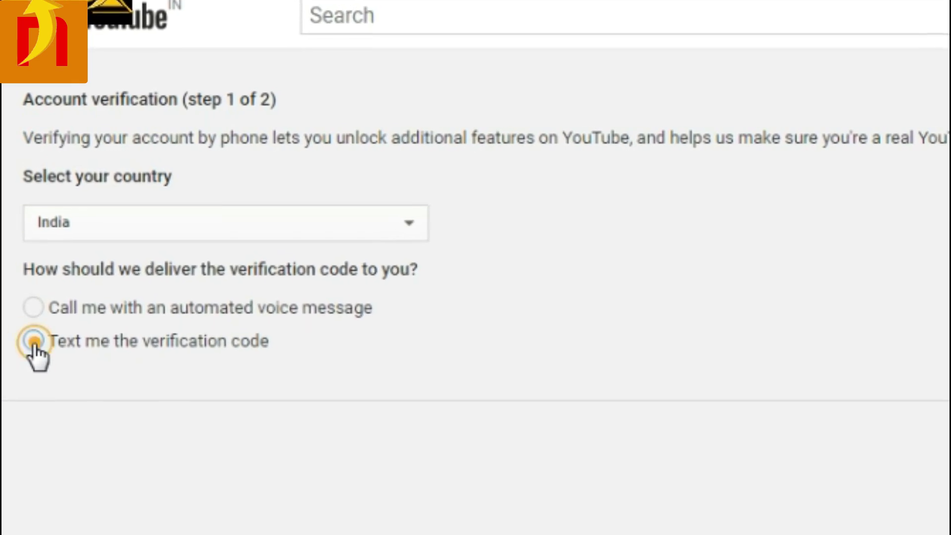
Request the verification code by text message for the account's phone number, then enter and submit the 6-digit verification code
click(33, 341)
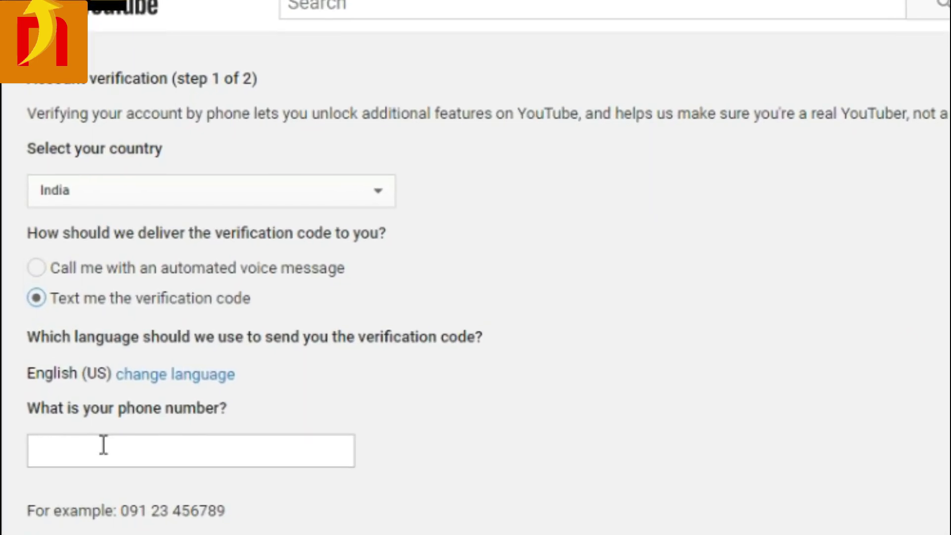
click(103, 446)
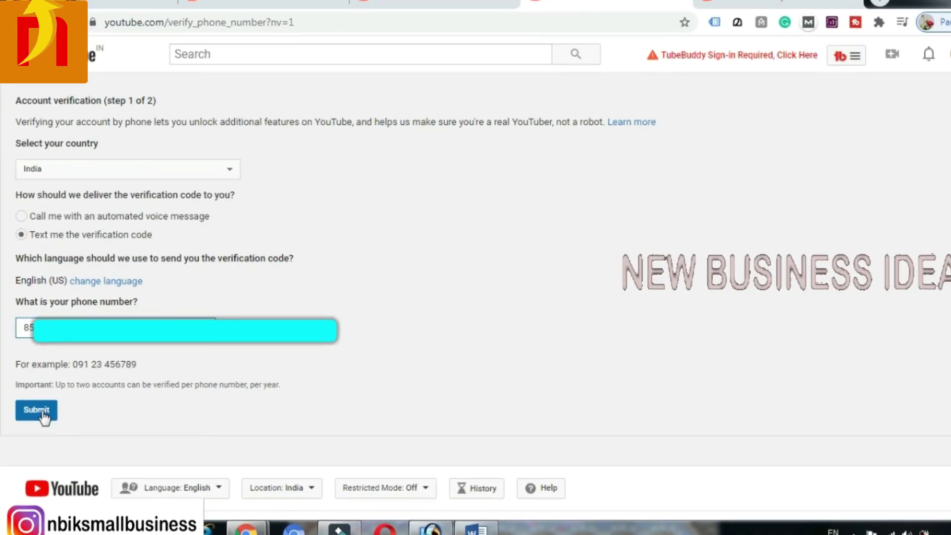
click(42, 412)
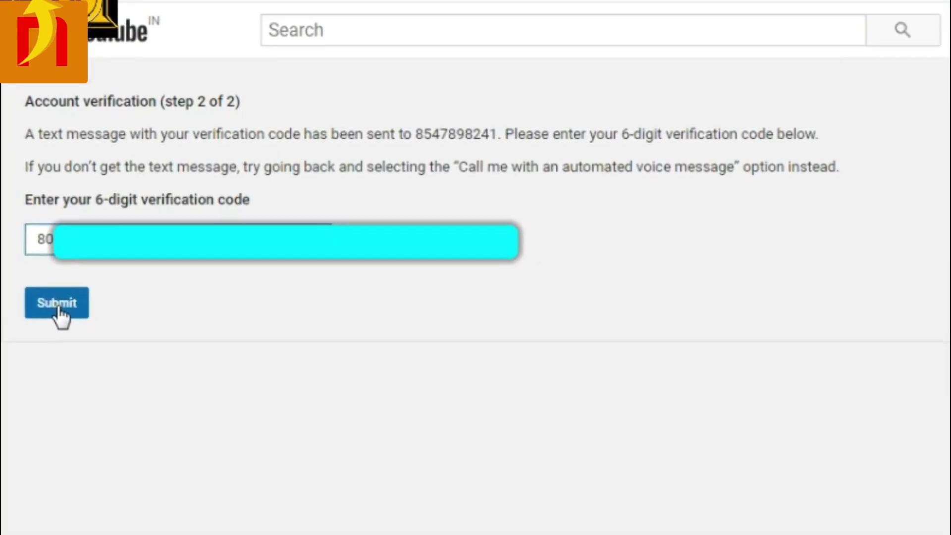
click(46, 272)
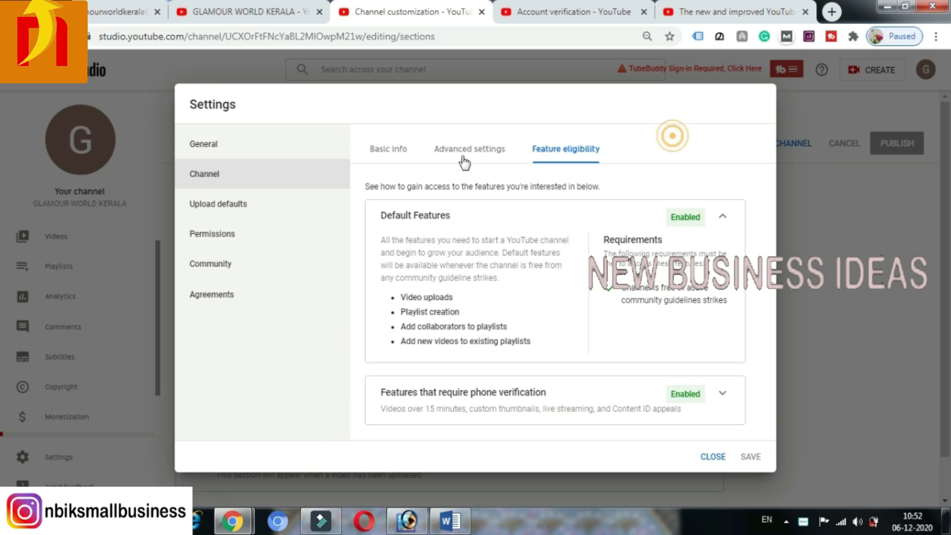
Set the channel as not made for kids in the channel's advanced Studio settings
click(452, 156)
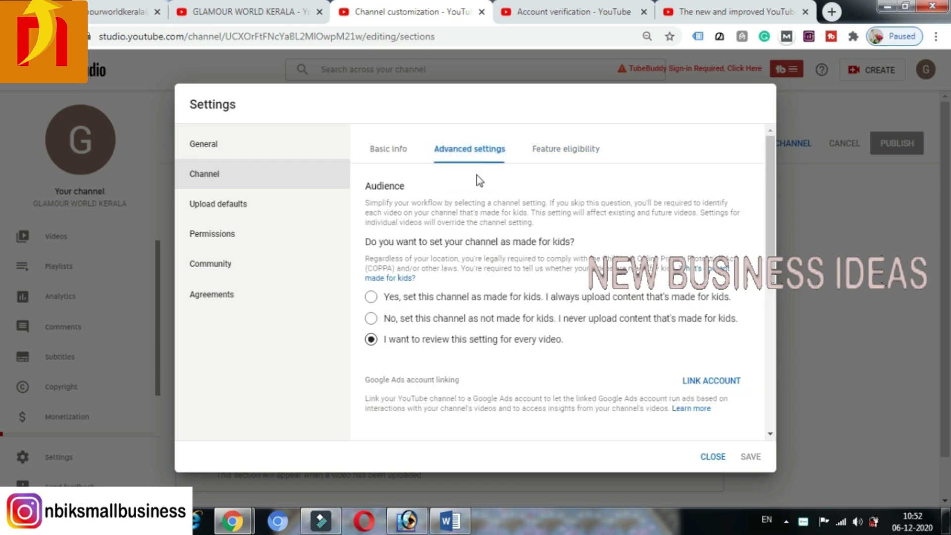
scroll(621, 299, down, 3)
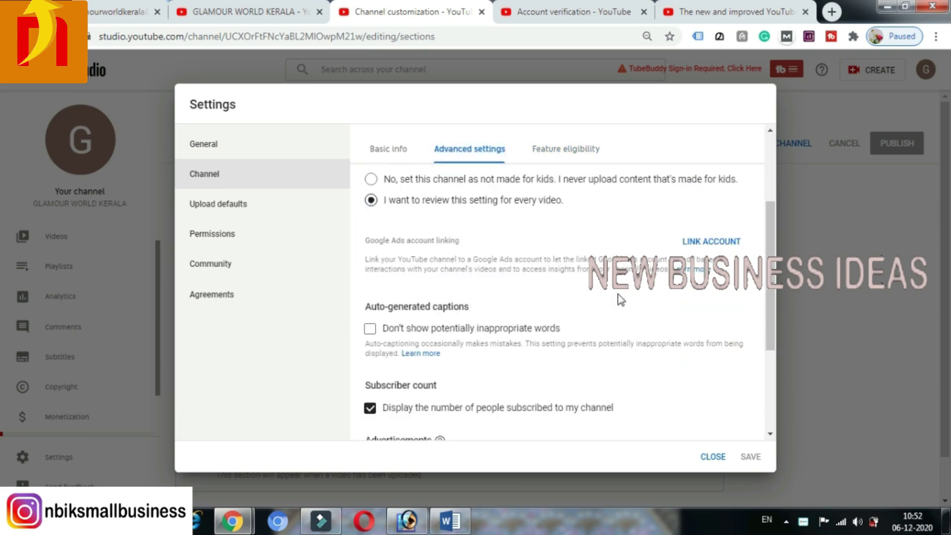
scroll(589, 239, up, 3)
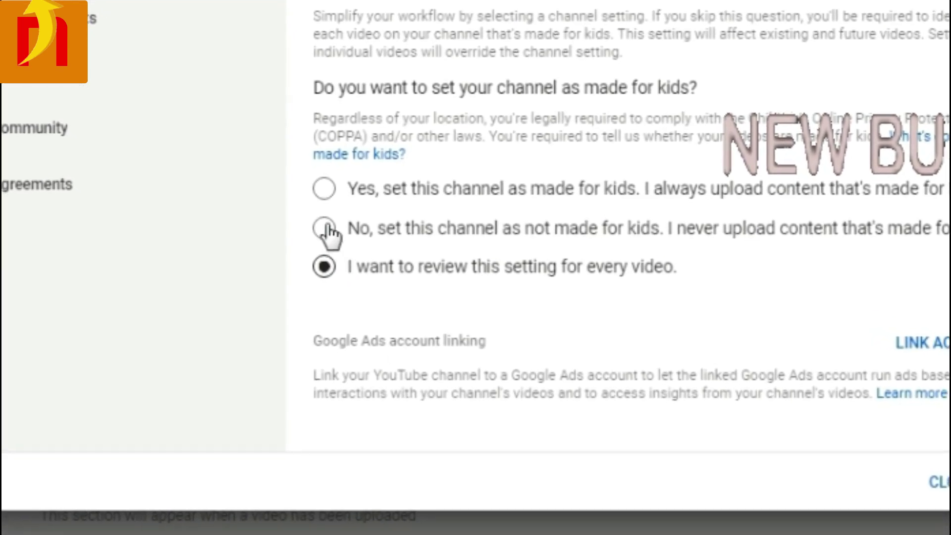
click(316, 215)
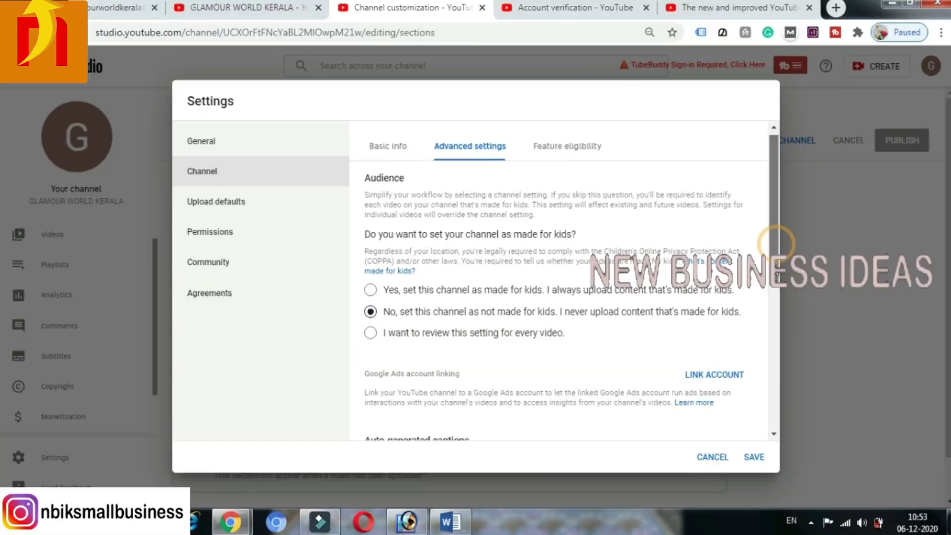
Toggle the option to display the number of subscribers and save the channel's advanced settings
scroll(915, 245, down, 3)
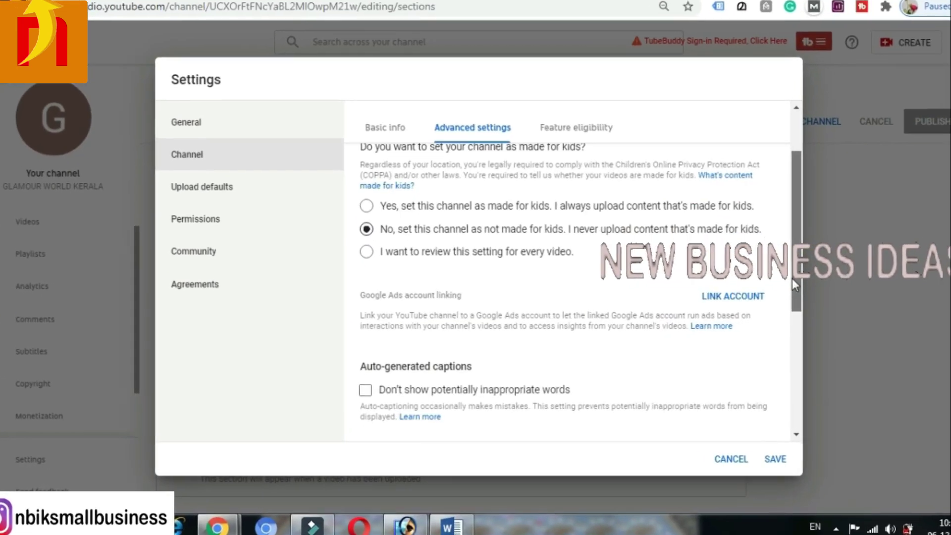
scroll(848, 275, down, 2)
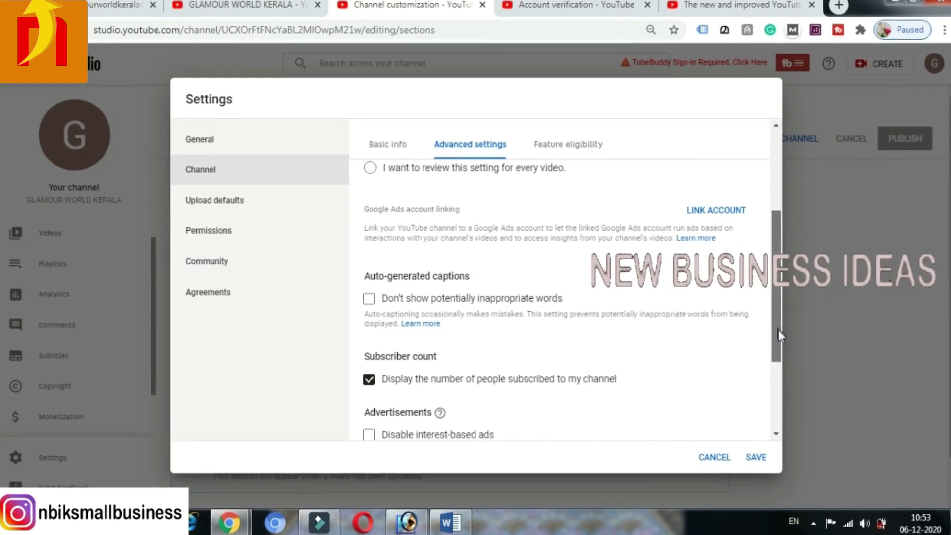
drag(778, 330, 779, 351)
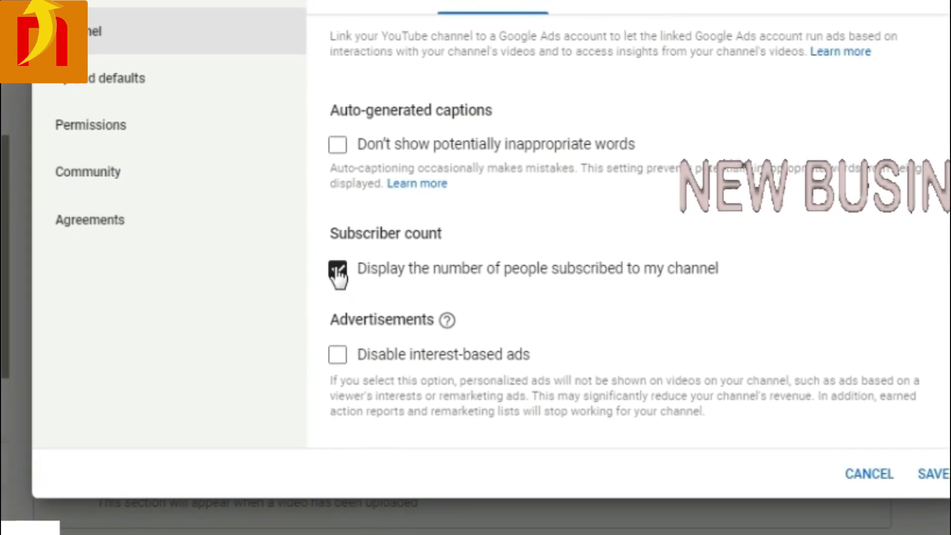
click(340, 276)
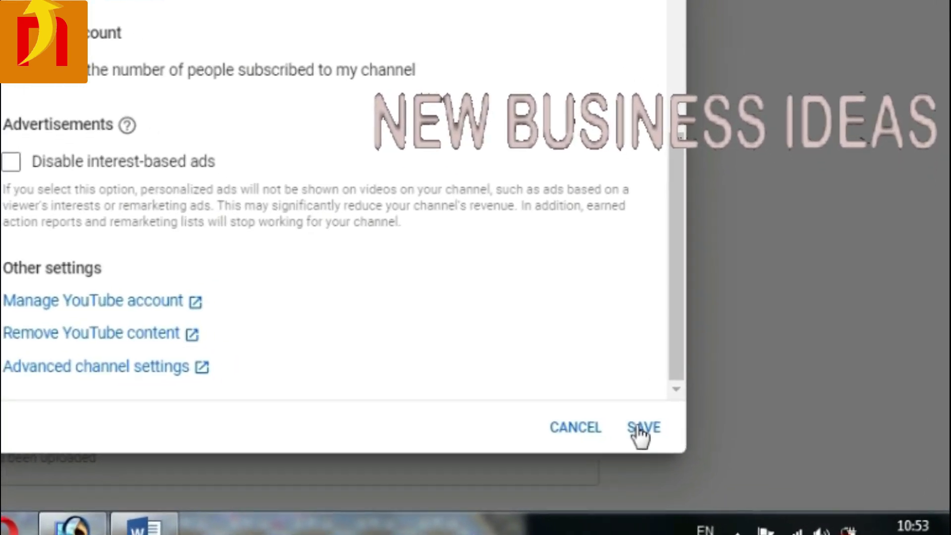
click(674, 437)
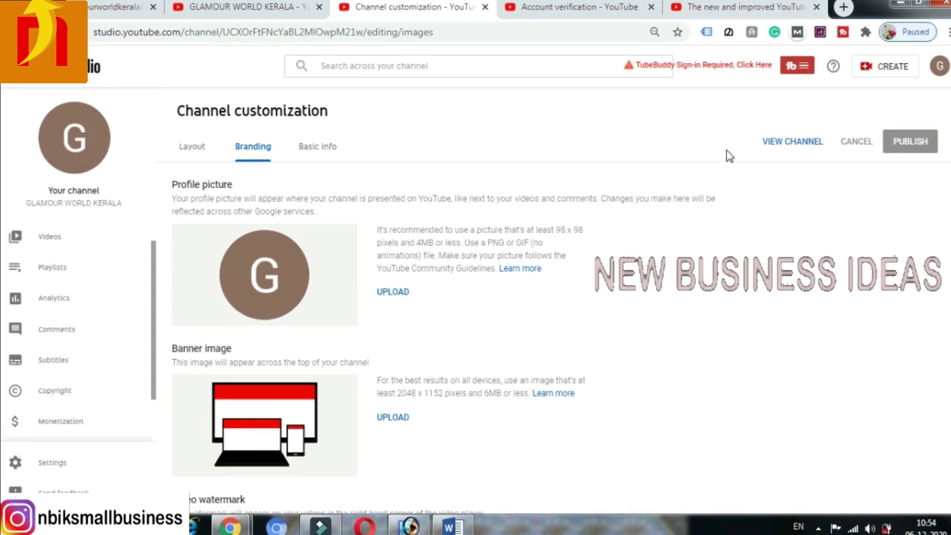
Return to the GLAMOUR WORLD KERALA channel page and open its video management
click(225, 9)
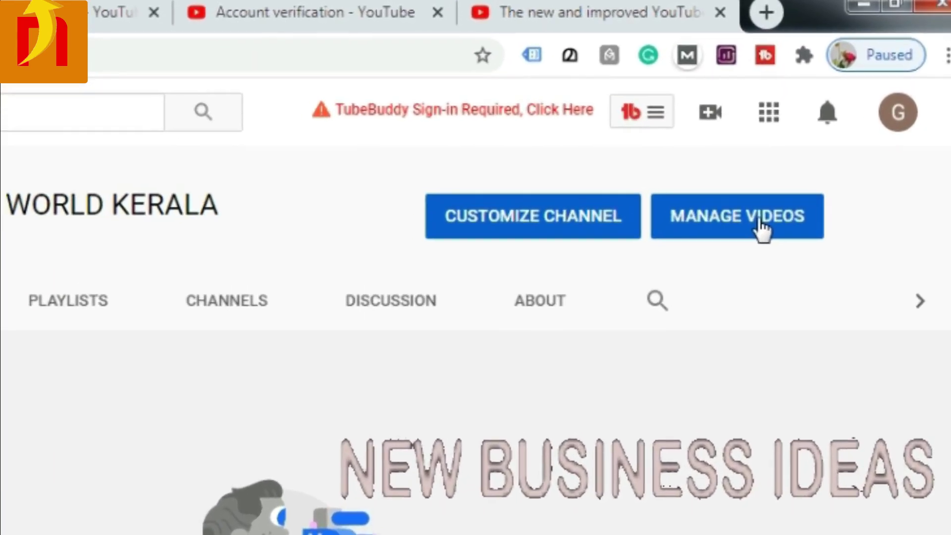
click(762, 228)
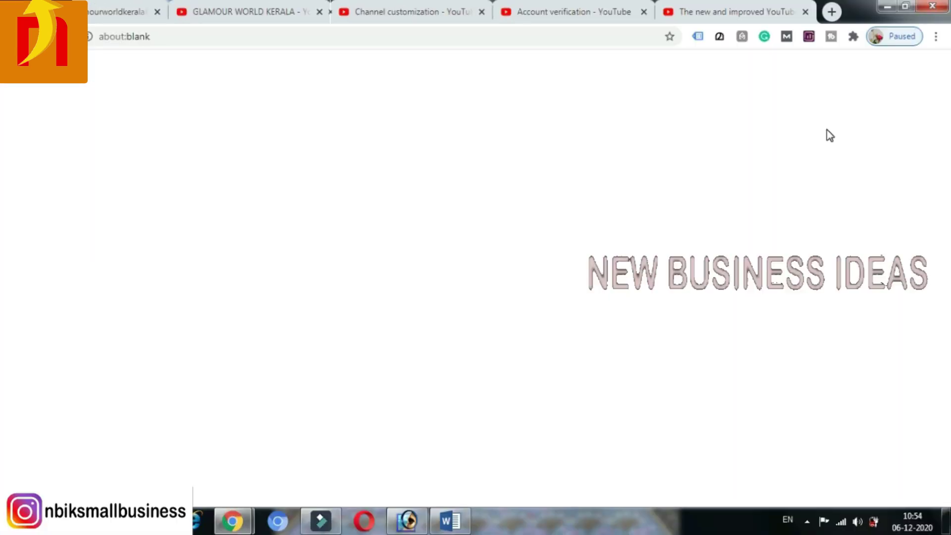